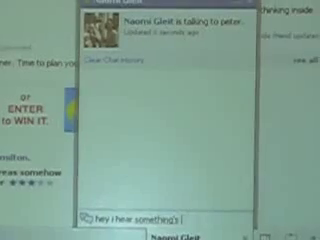
Delete the stray mistyped letters after 'launching' in the draft message to Naomi Gleit
{"action": "key", "text": "BackSpace"}
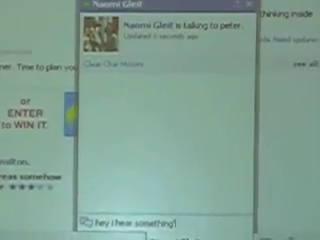
{"action": "key", "text": "BackSpace"}
{"action": "type", "text": "'s launch"}
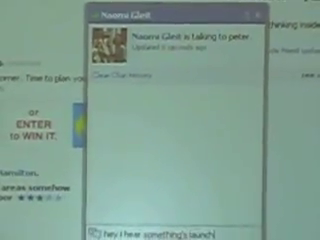
{"action": "type", "text": "ing ng"}
{"action": "key", "text": "BackSpace"}
{"action": "key", "text": "BackSpace"}
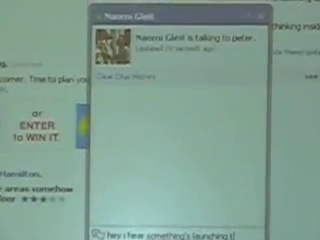
{"action": "type", "text": "oni"}
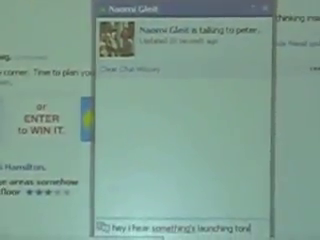
{"action": "type", "text": "ght"}
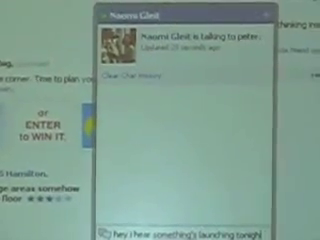